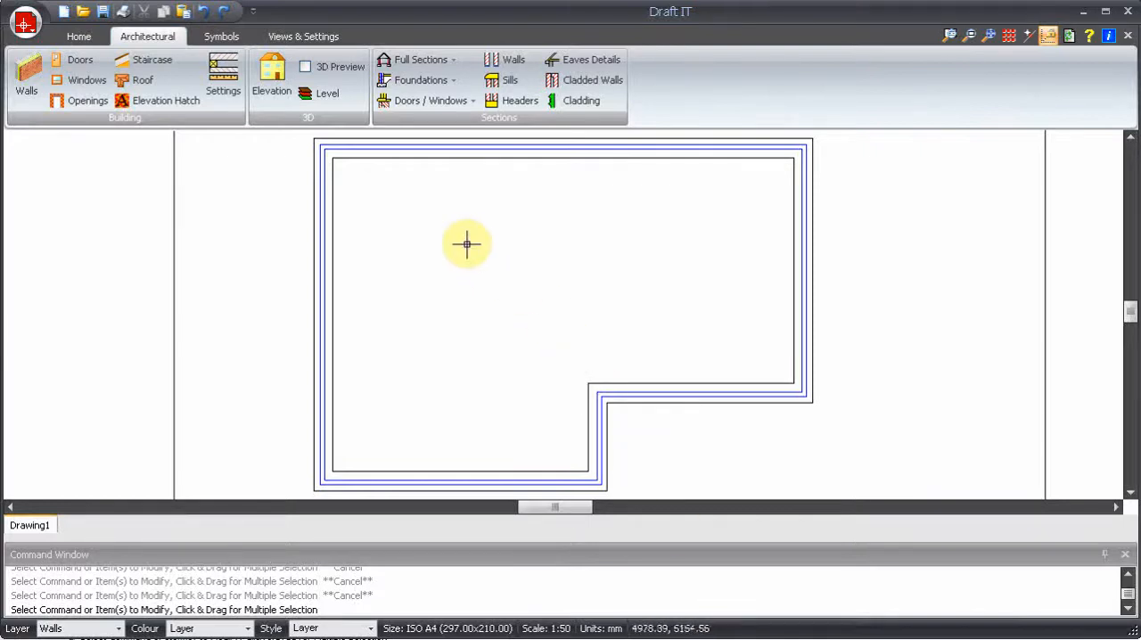
# - Draw a 100 mm Block Wall partition from the inner corner of the outer walls' step straight up to the upper outer wall
pyautogui.click(25, 66)
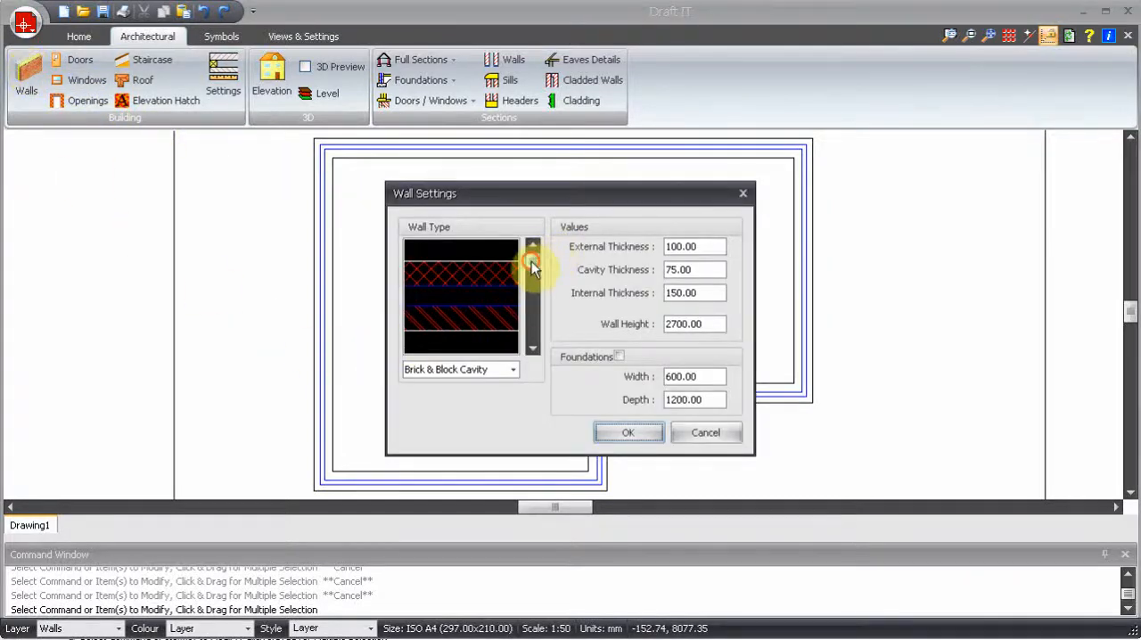
pyautogui.moveTo(533, 265); pyautogui.dragTo(541, 330)
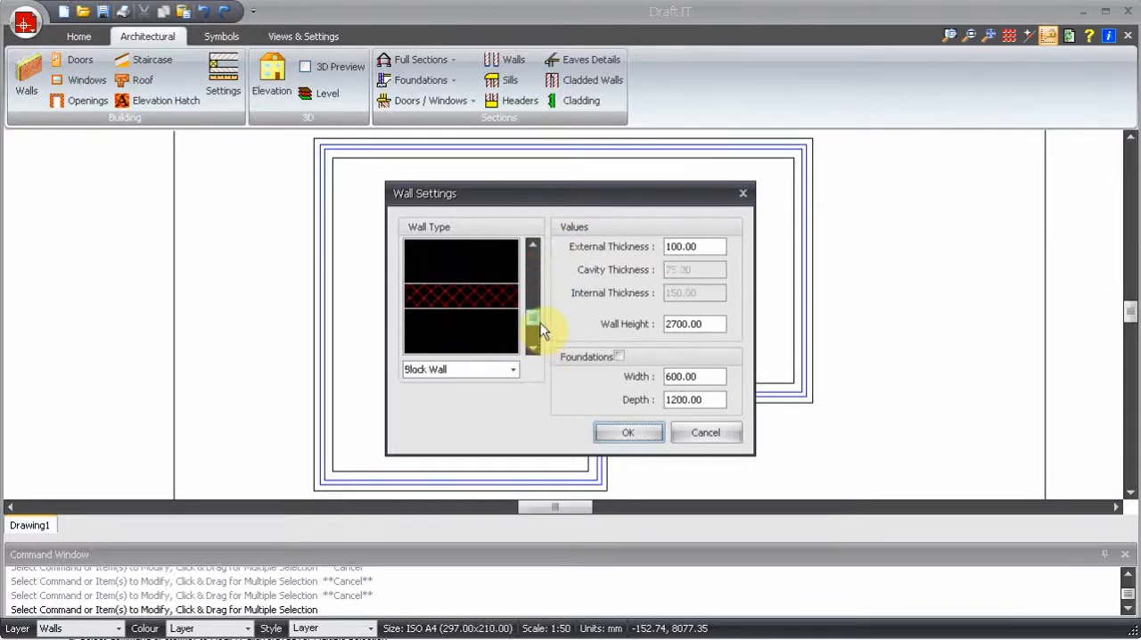
pyautogui.click(629, 435)
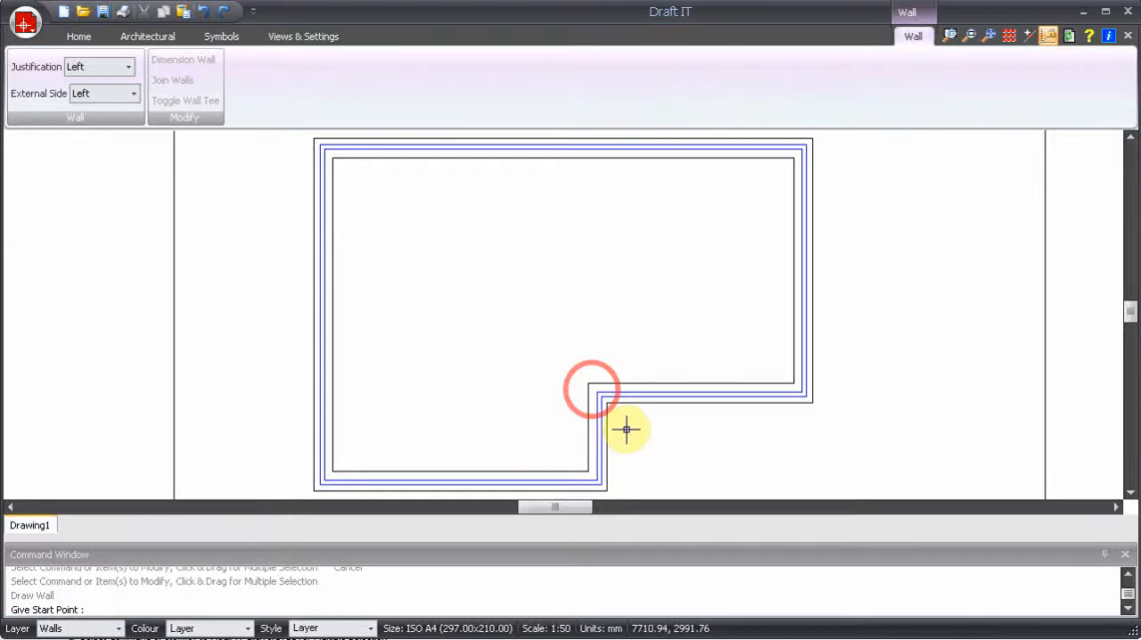
pyautogui.click(588, 384)
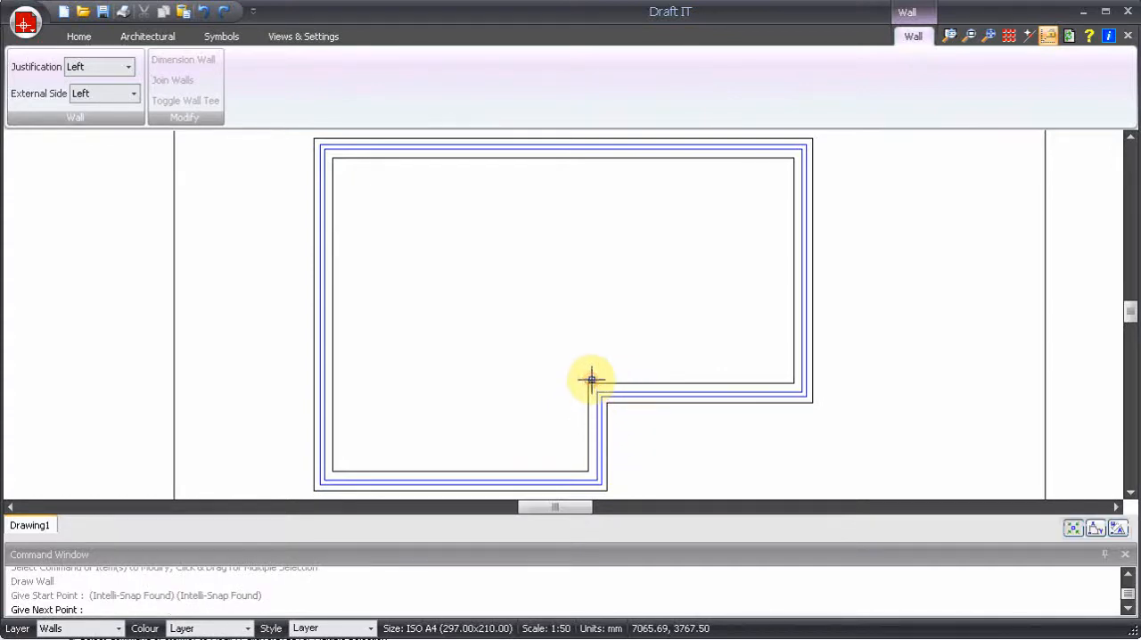
pyautogui.click(589, 159)
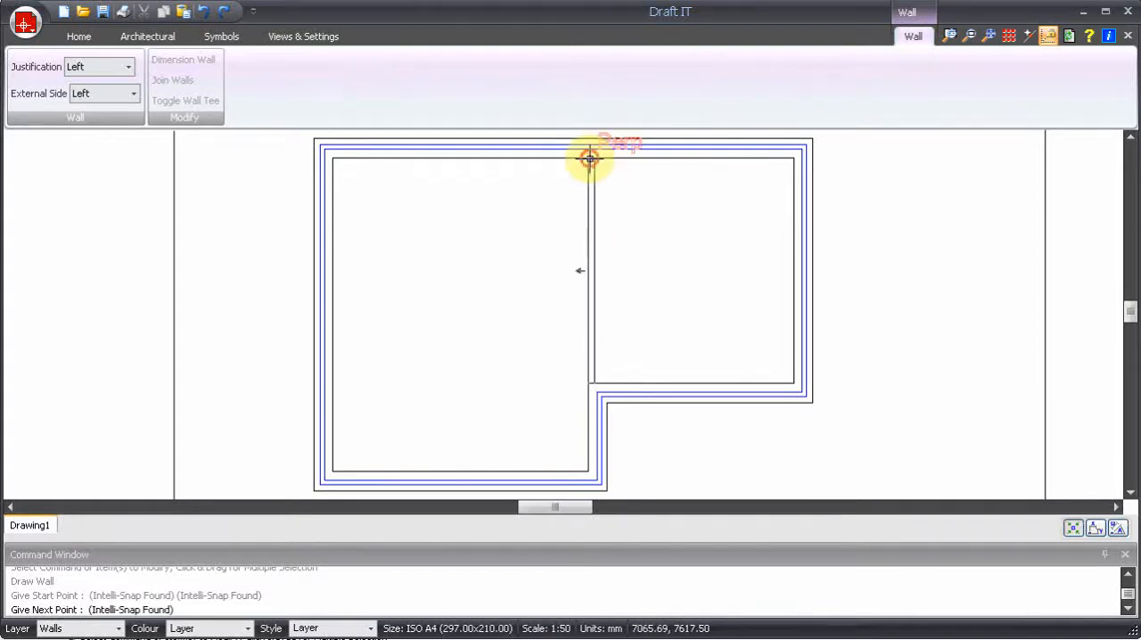
pyautogui.click(589, 159)
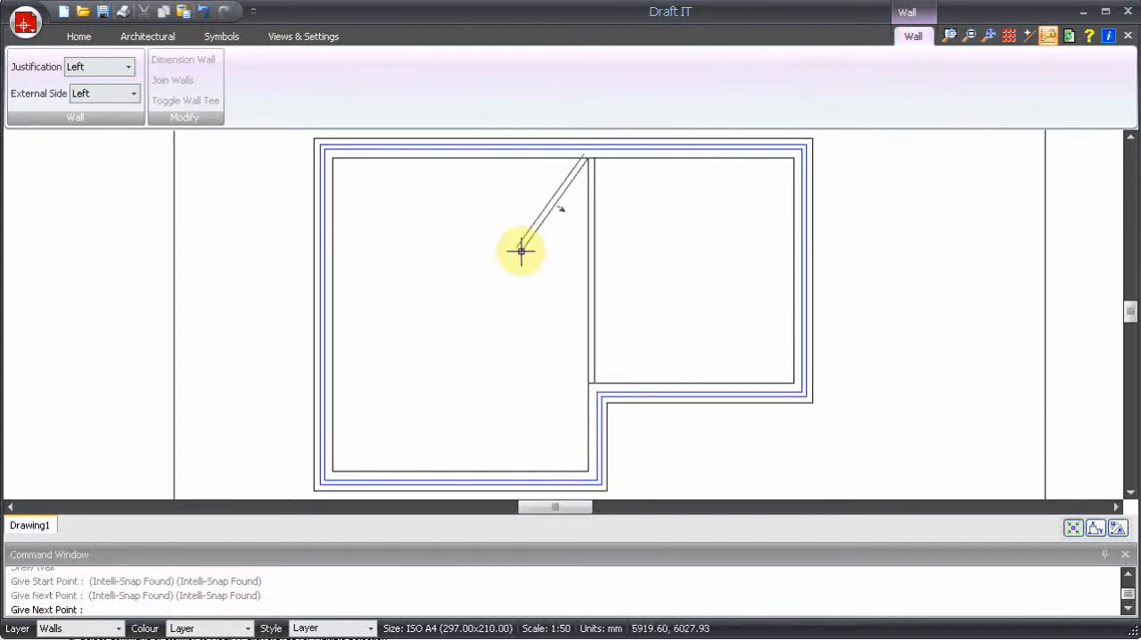
pyautogui.press('Escape')
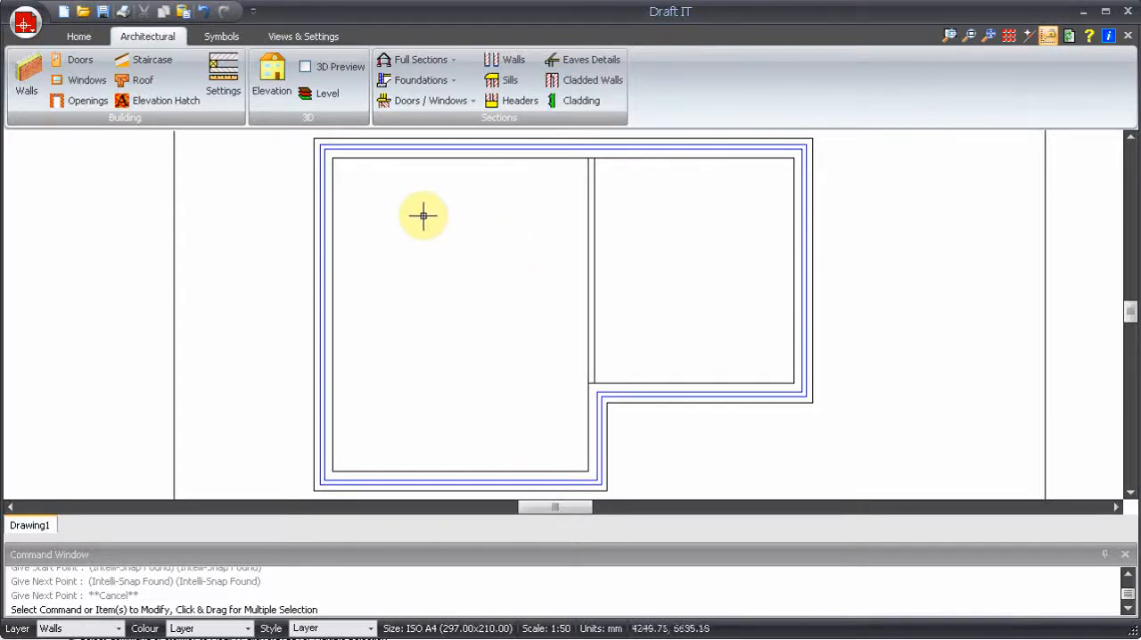
# - Draw a vertical block wall, starting 2000 mm left of the lower-right inner corner and ending perpendicular at the upper outer wall
pyautogui.click(24, 73)
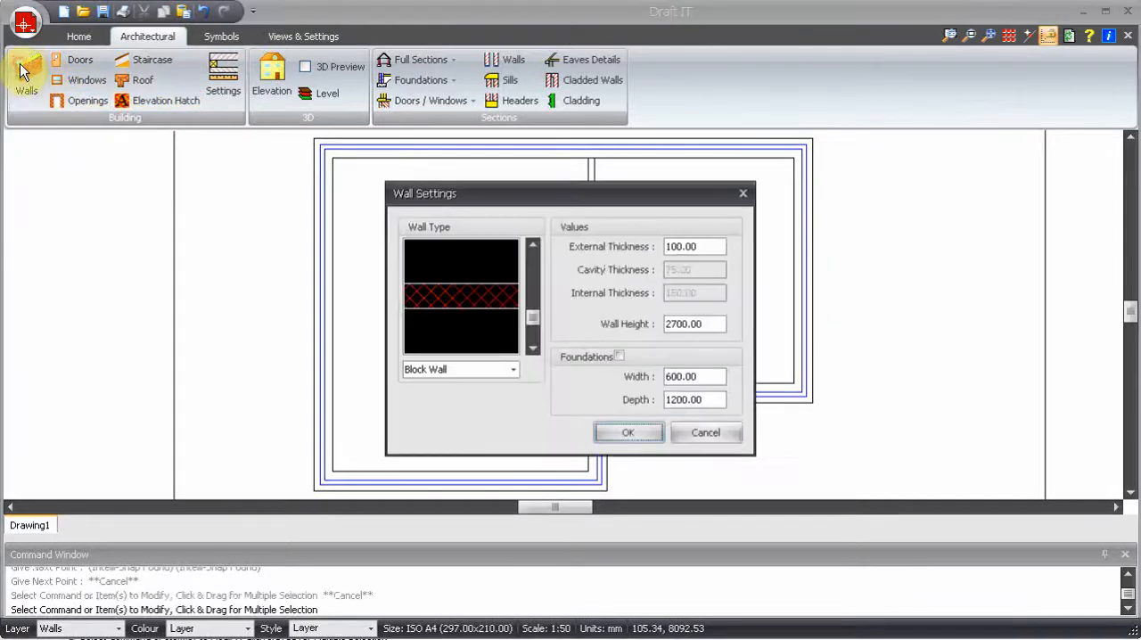
pyautogui.click(617, 426)
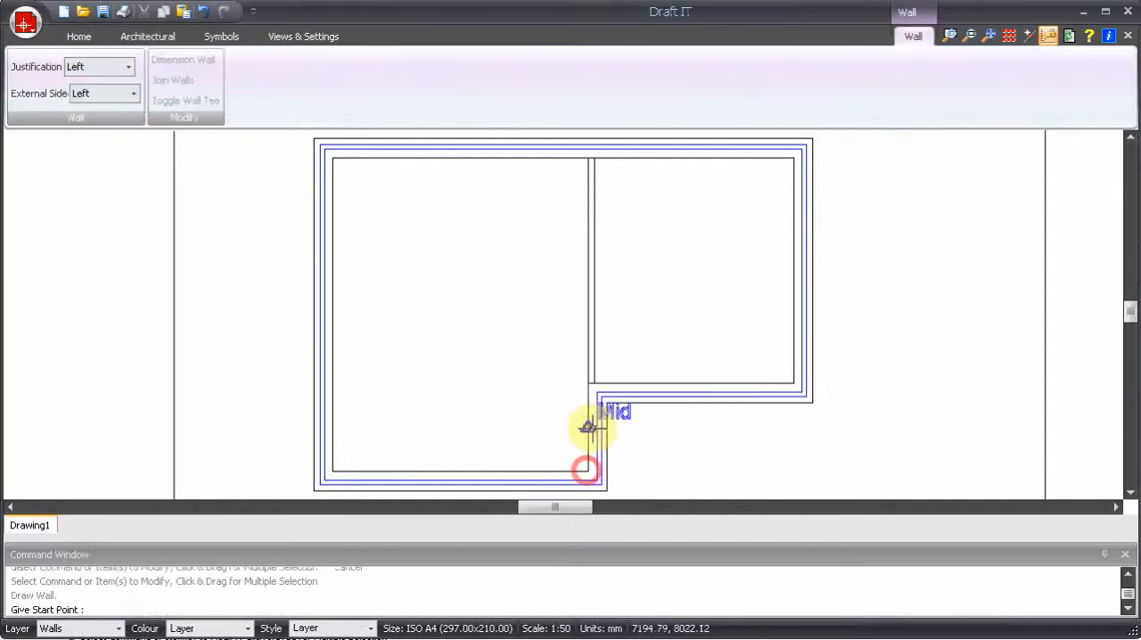
pyautogui.click(586, 471)
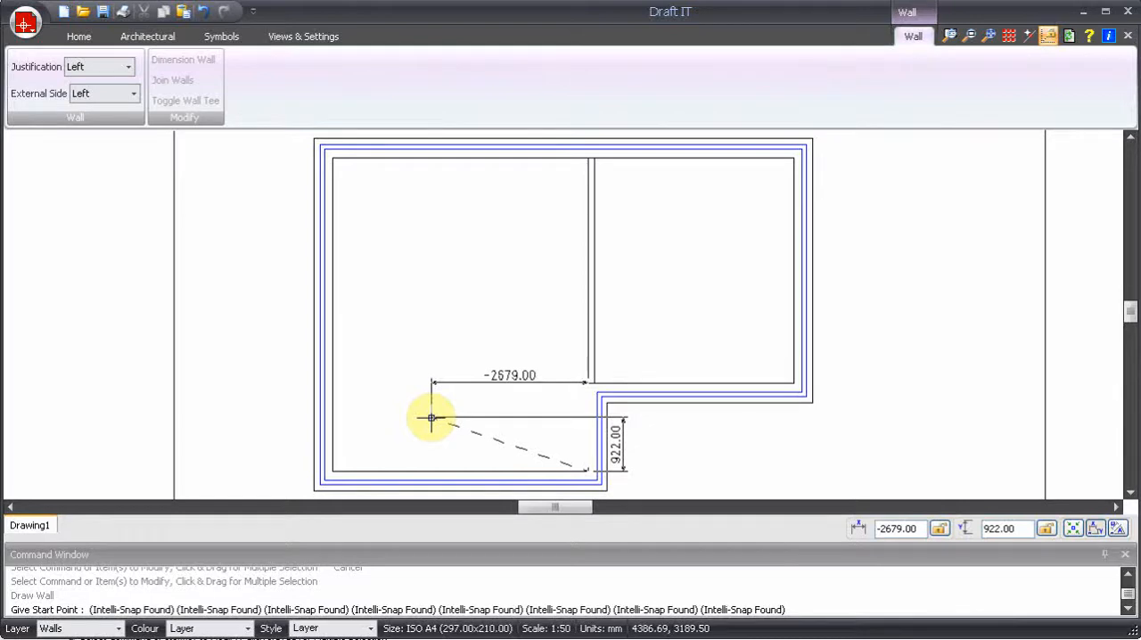
pyautogui.rightClick(431, 418)
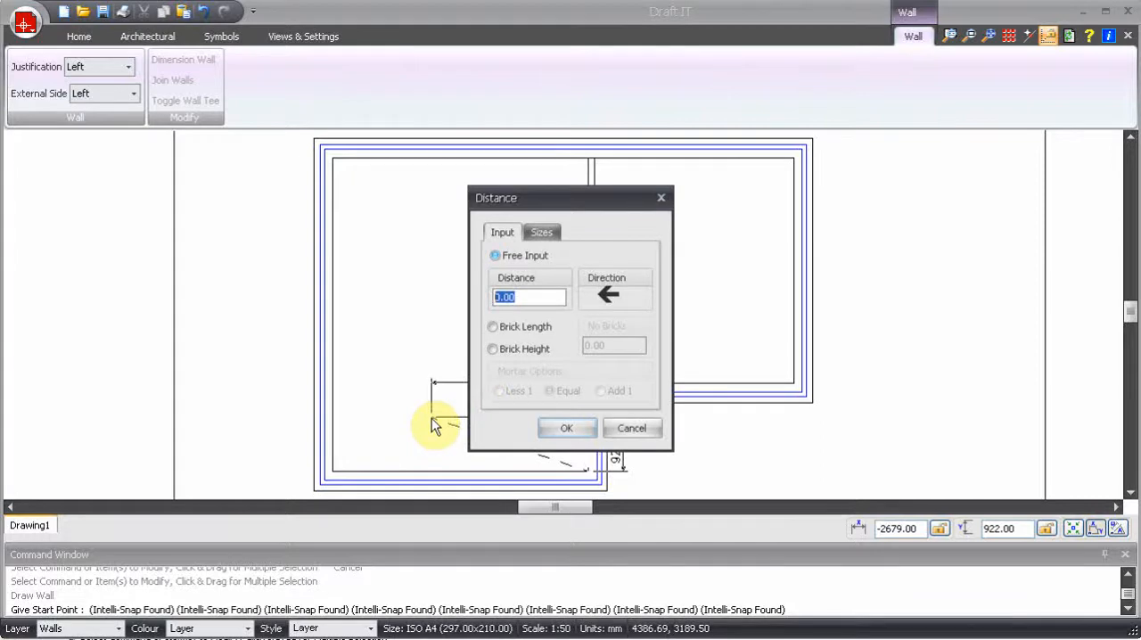
pyautogui.write('2000')
pyautogui.click(559, 427)
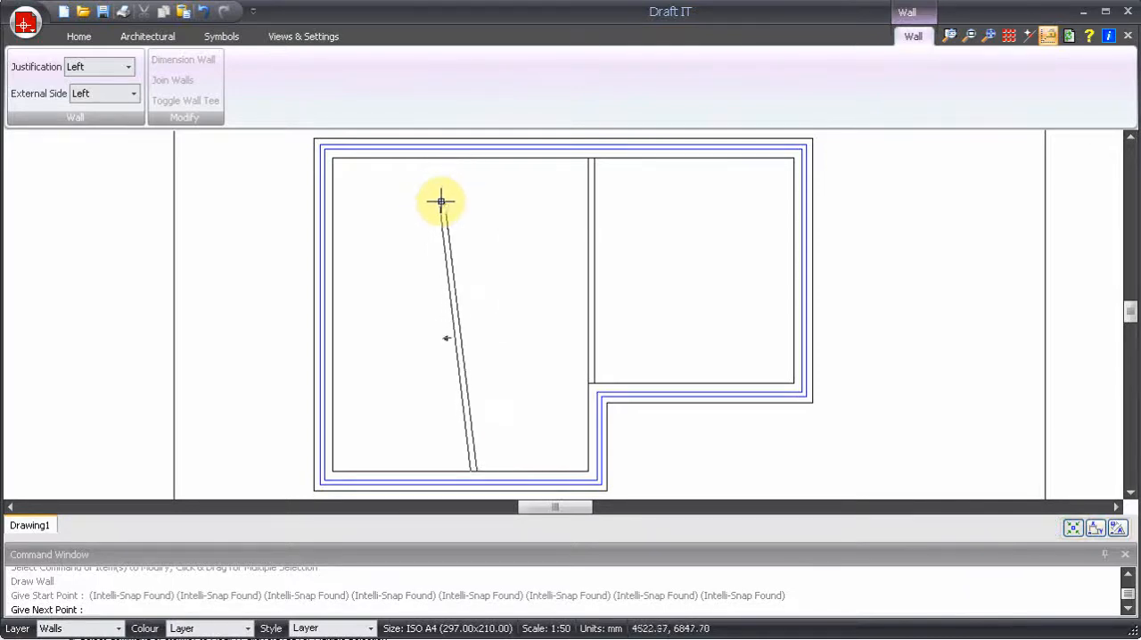
pyautogui.click(466, 159)
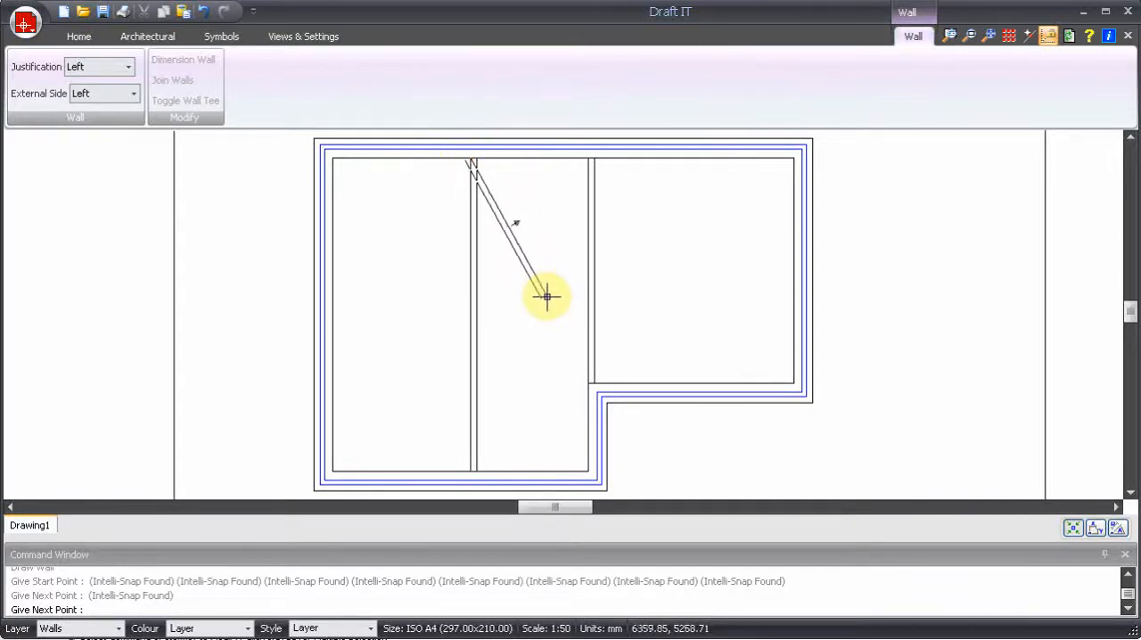
pyautogui.press('Escape')
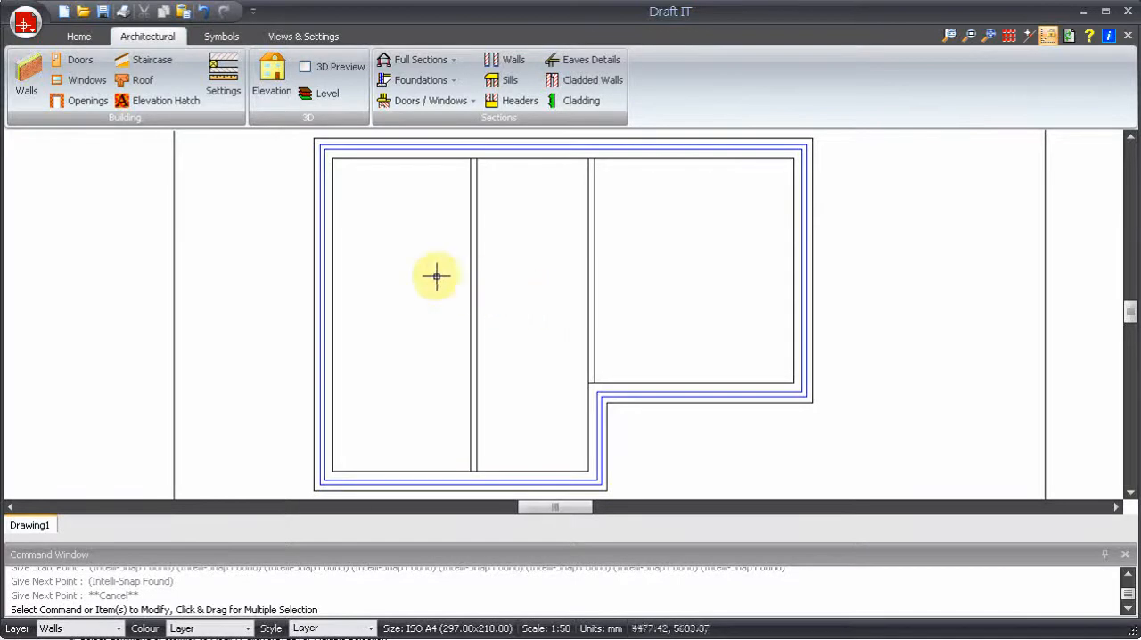
# - Draw a horizontal block wall, starting 2500 mm below the upper-left inner corner and ending at the left vertical partition
pyautogui.click(26, 76)
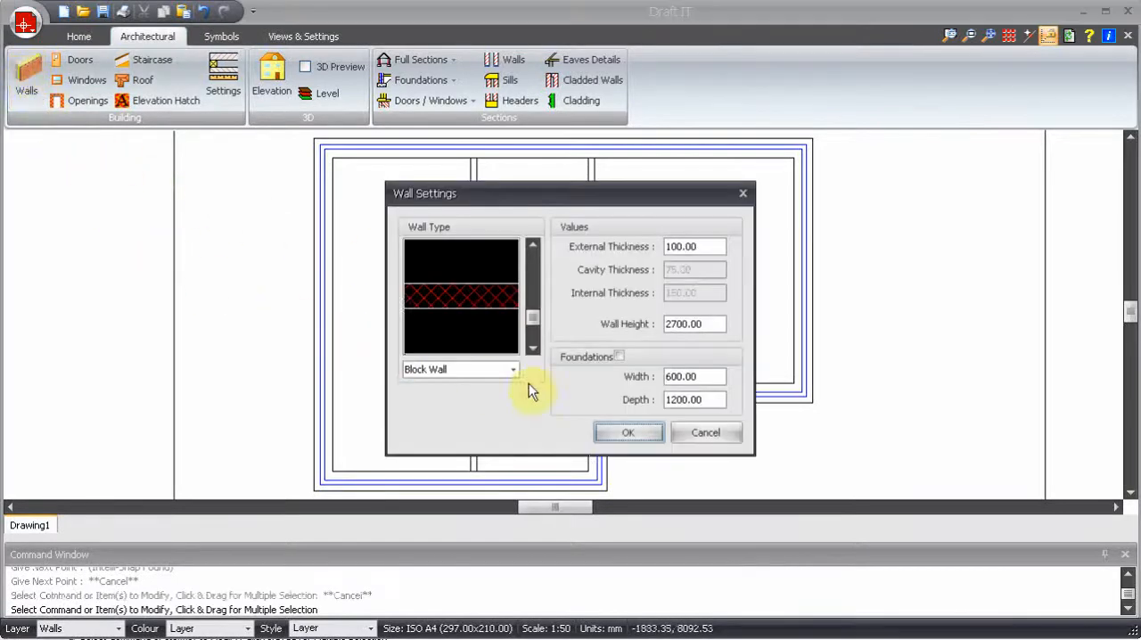
pyautogui.click(624, 431)
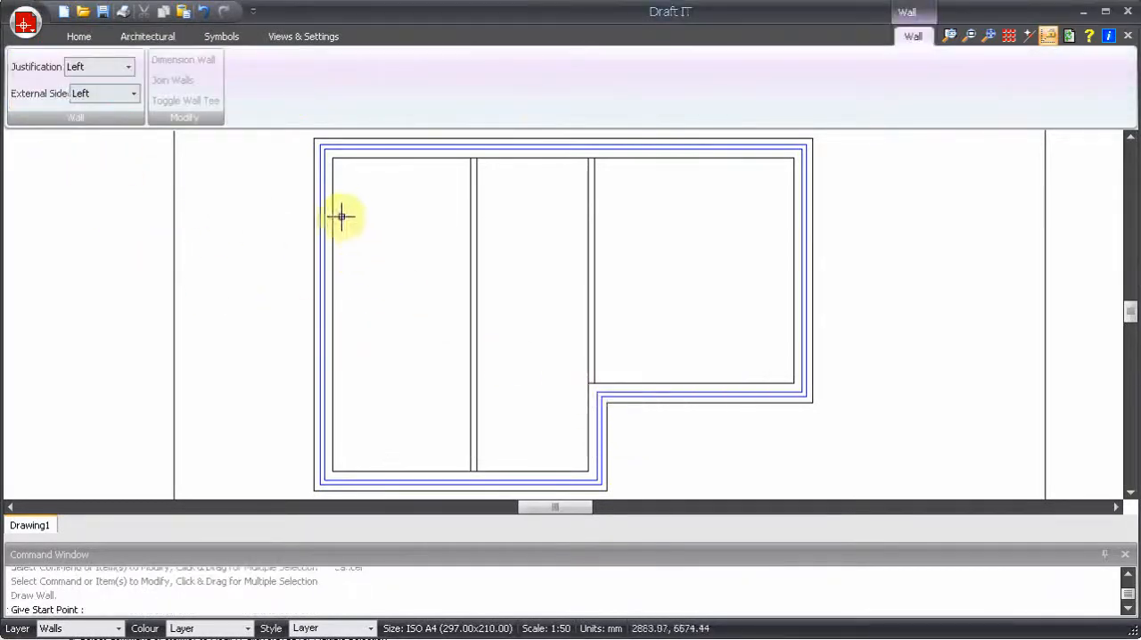
pyautogui.click(337, 161)
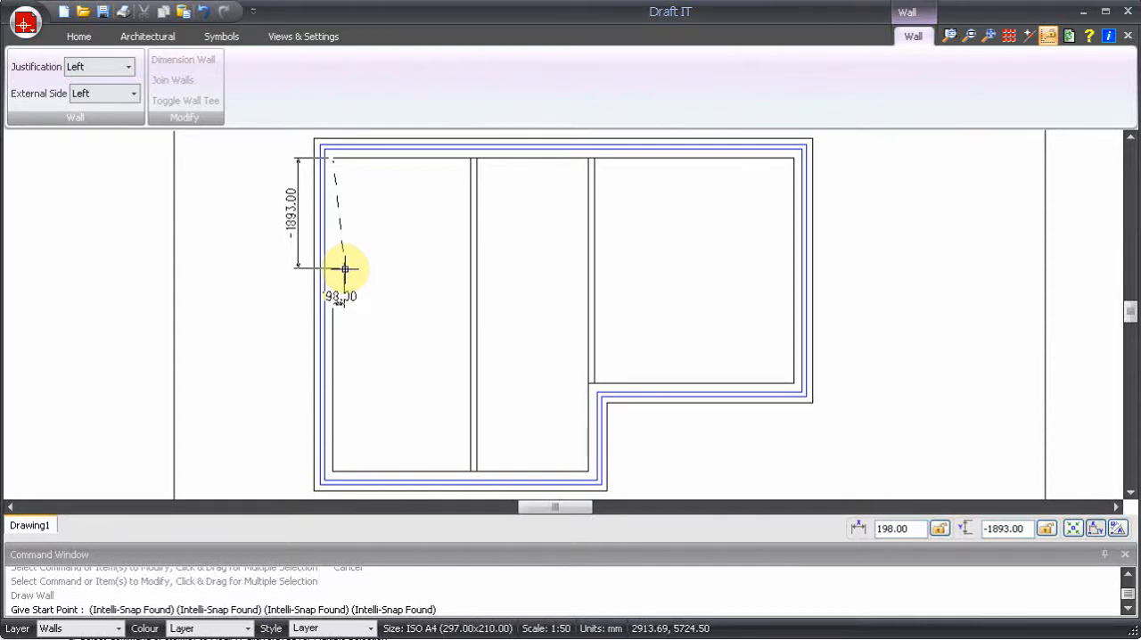
pyautogui.rightClick(335, 263)
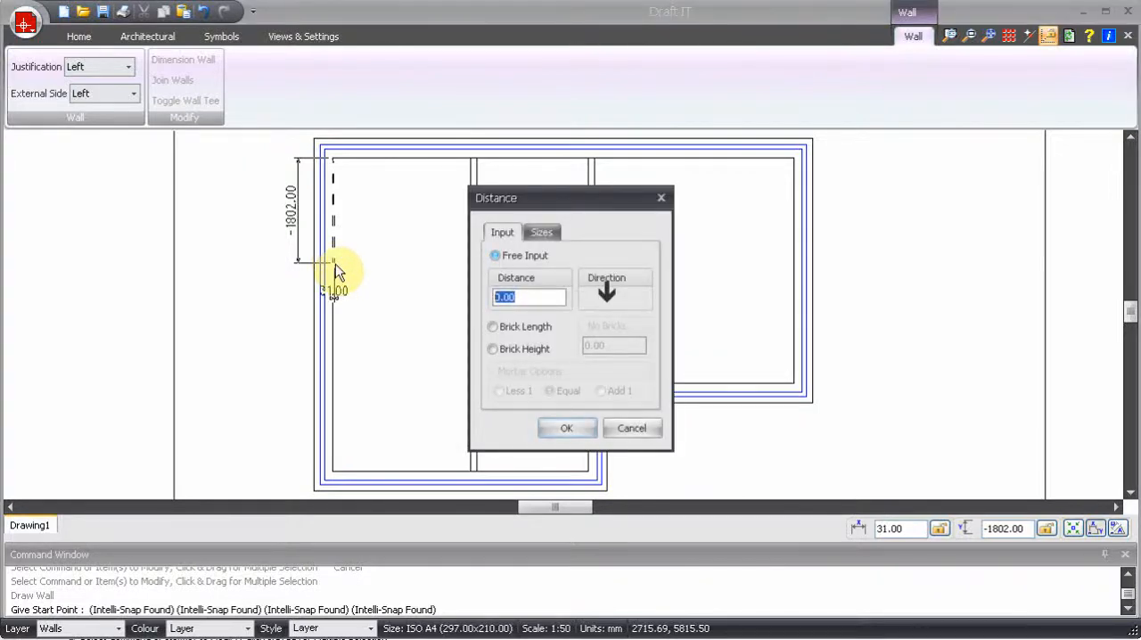
pyautogui.write('2500')
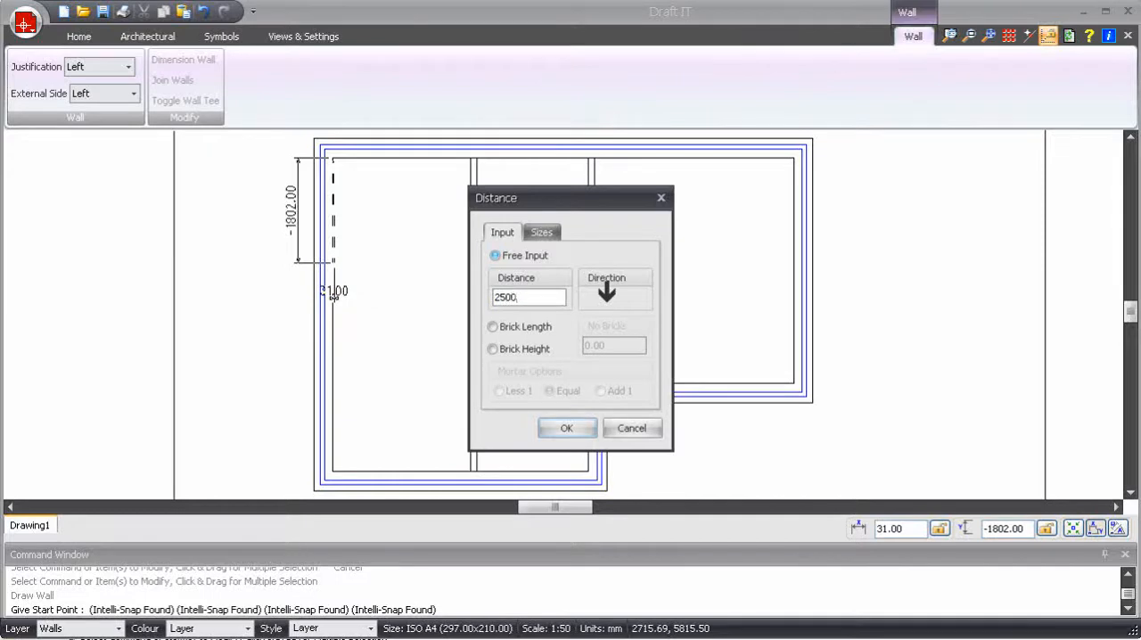
pyautogui.press('Return')
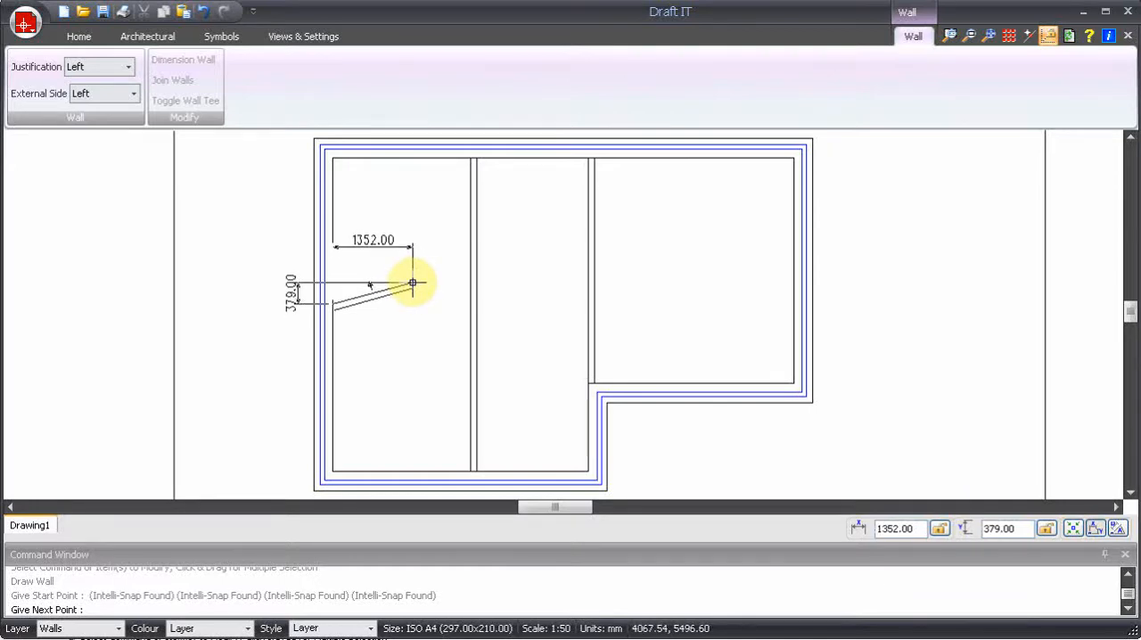
pyautogui.click(467, 303)
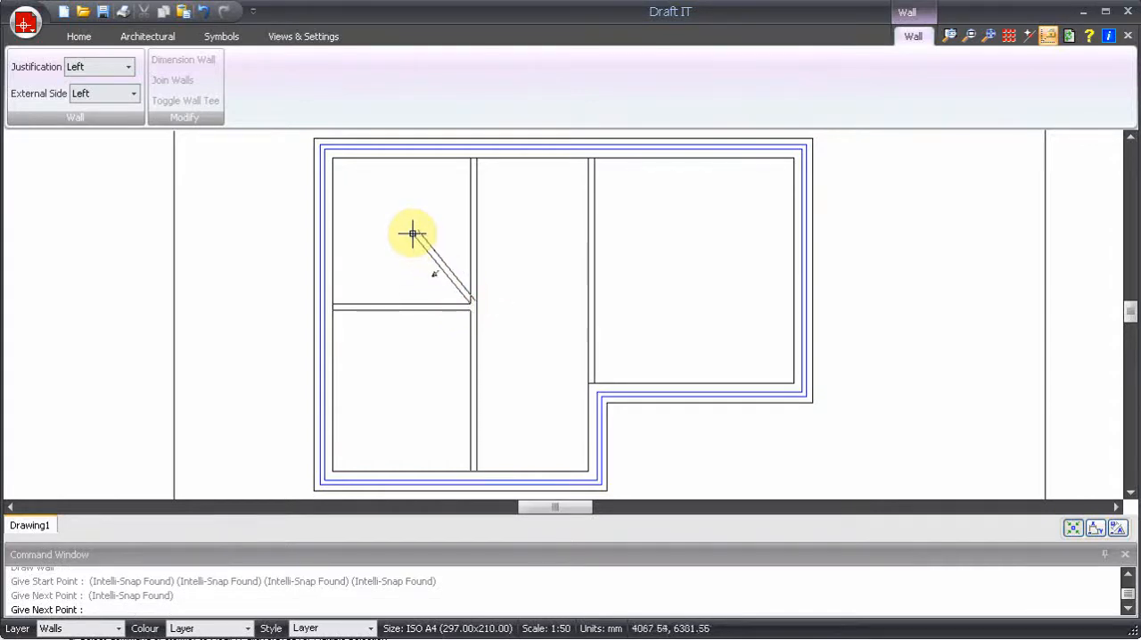
pyautogui.press('Escape')
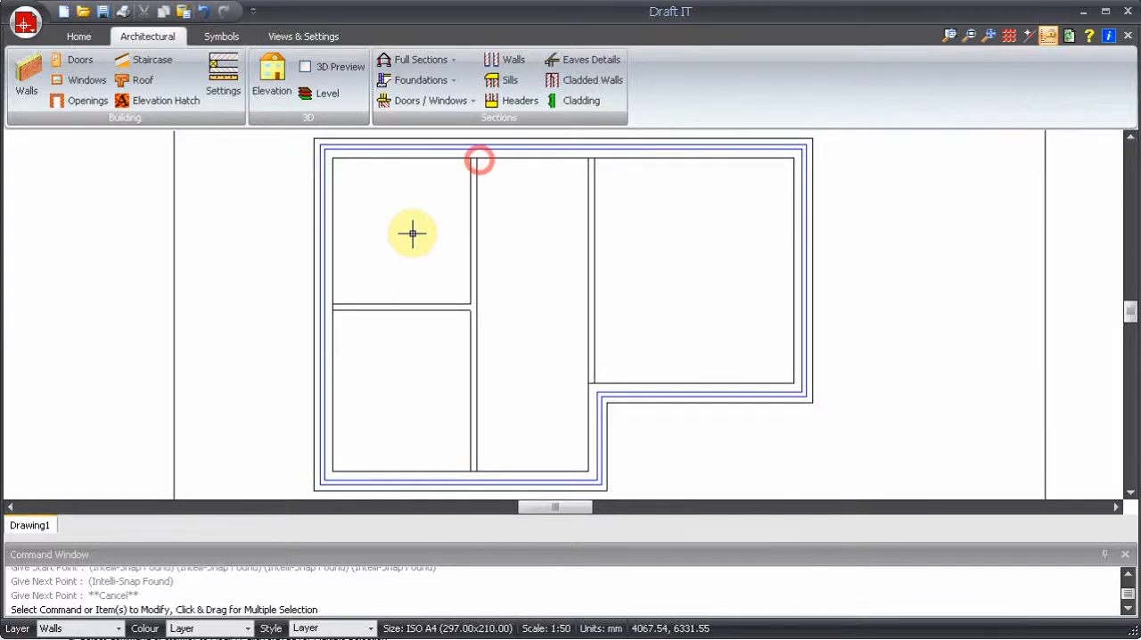
# - Draw a horizontal block wall between the two vertical partitions, starting 1500 mm below the left partition's upper-right corner
pyautogui.click(25, 75)
pyautogui.click(611, 430)
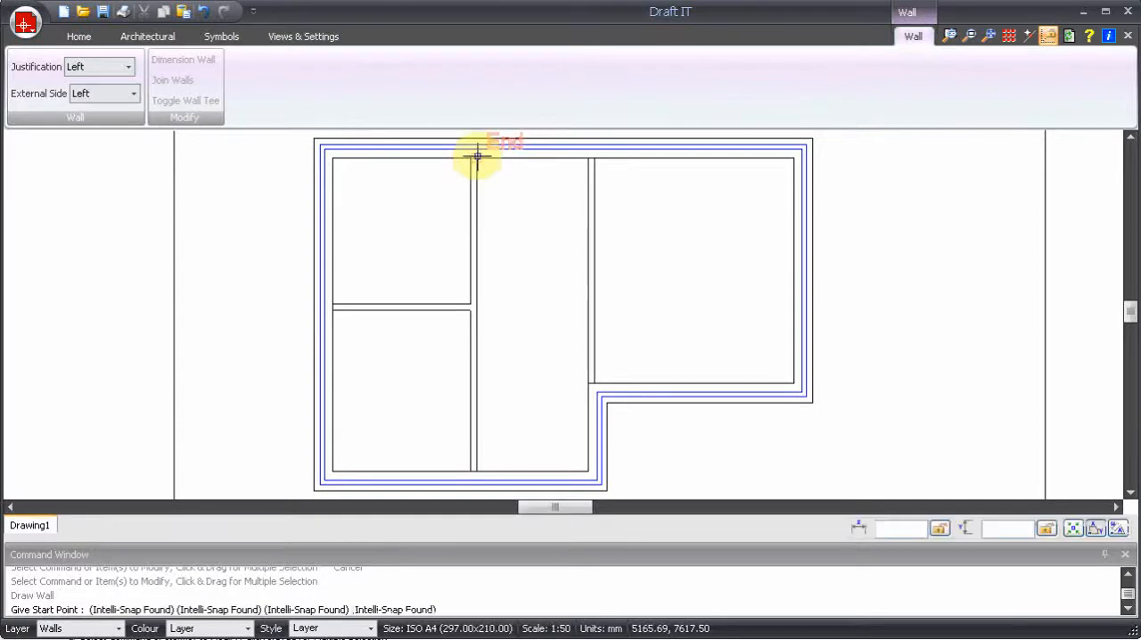
pyautogui.click(496, 253)
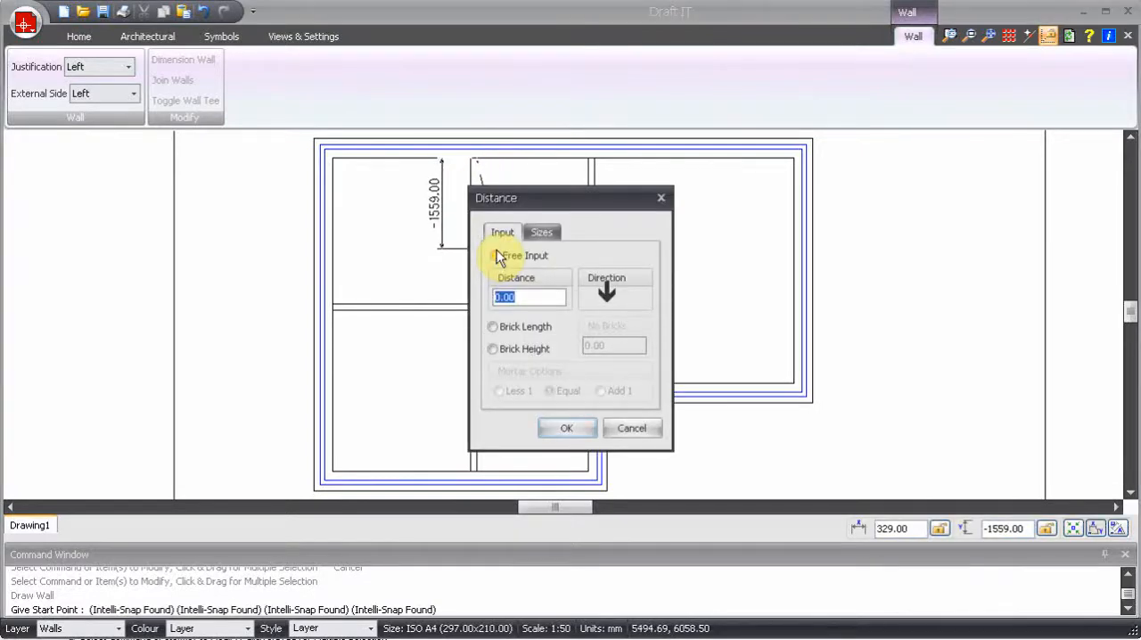
pyautogui.click(495, 256)
pyautogui.write('1500')
pyautogui.press('Return')
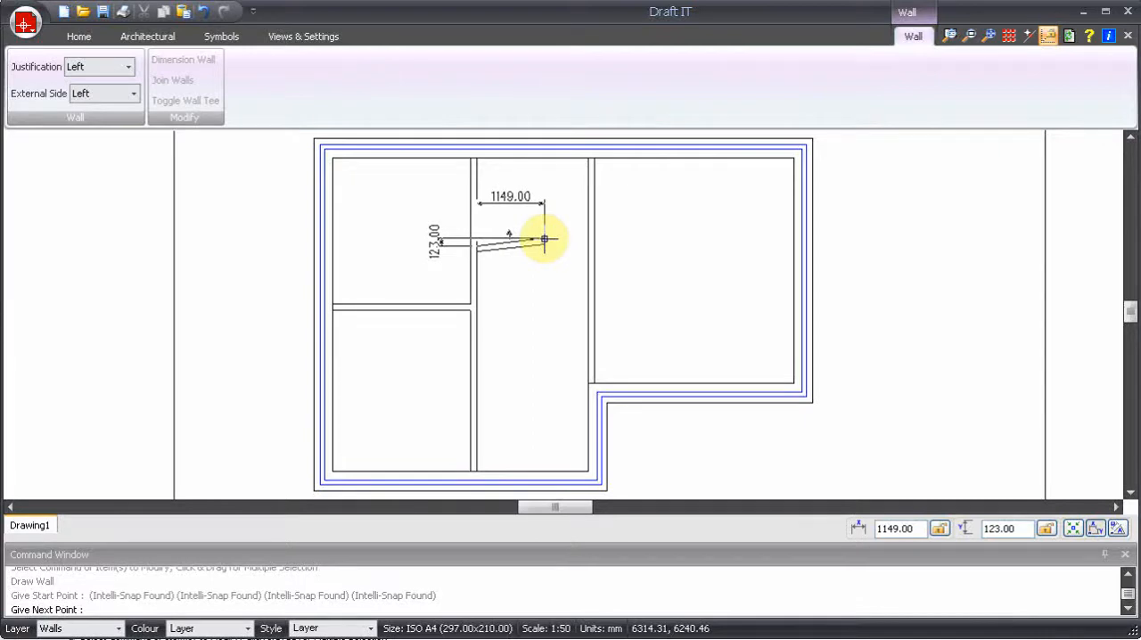
pyautogui.click(586, 244)
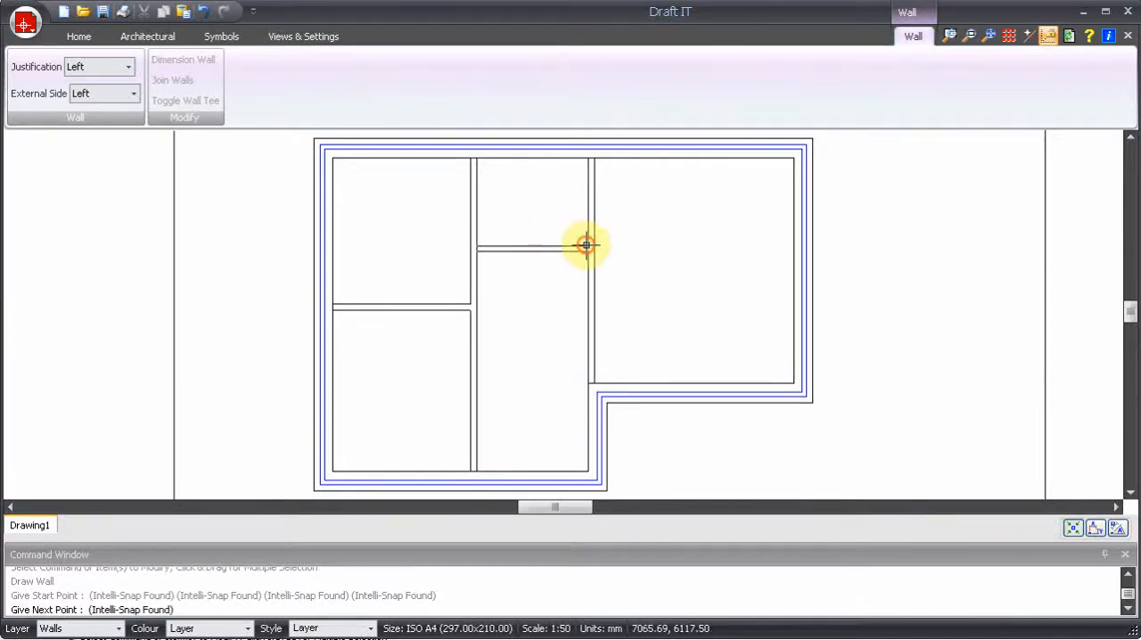
pyautogui.press('Escape')
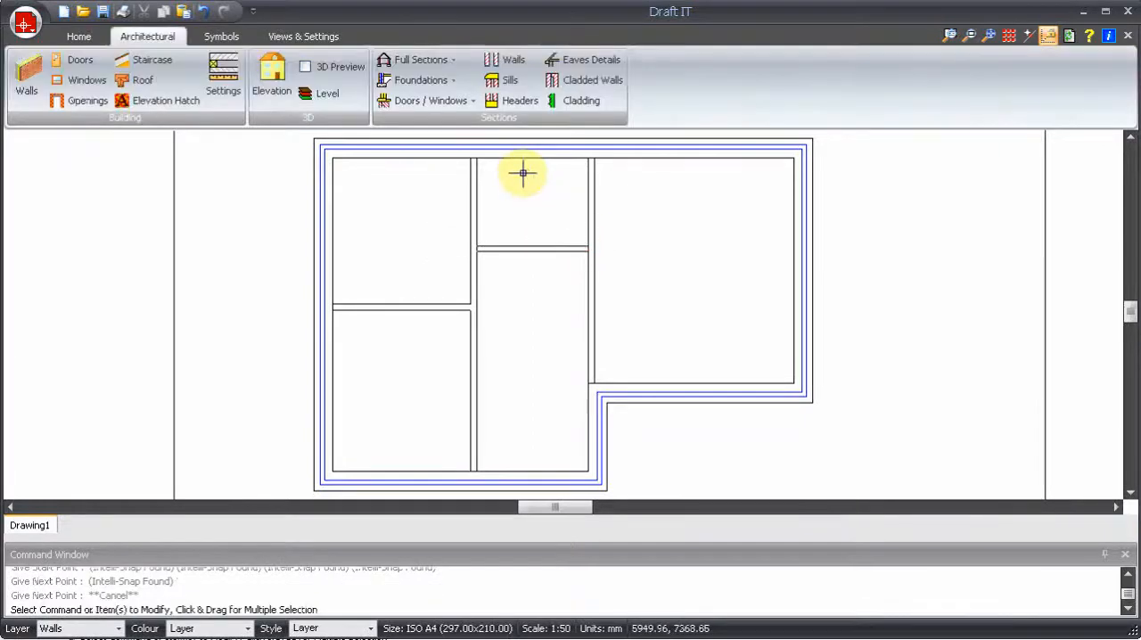